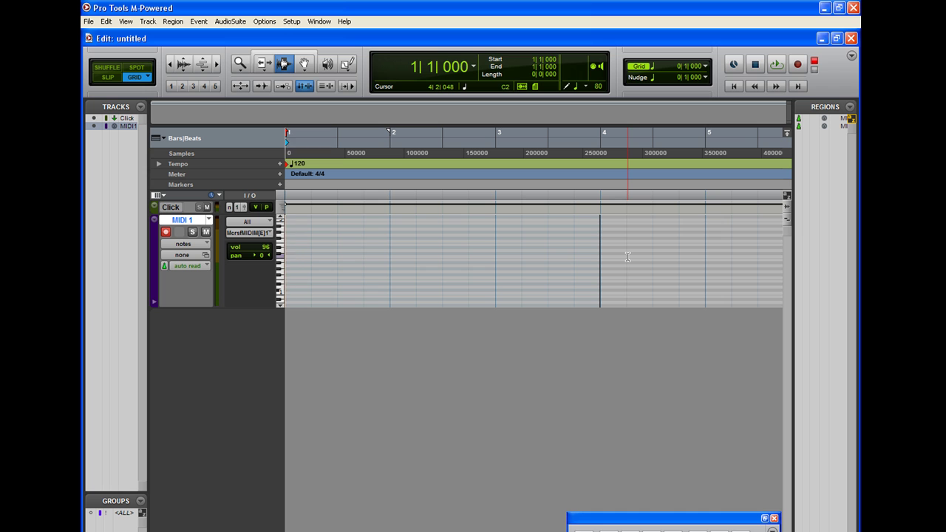
Step: Switch to the Windows Control Panel and open the hardware device list of Sounds and Audio Devices
{"action": "left_click_drag", "start_coordinate": [736, 520], "coordinate": [804, 523]}
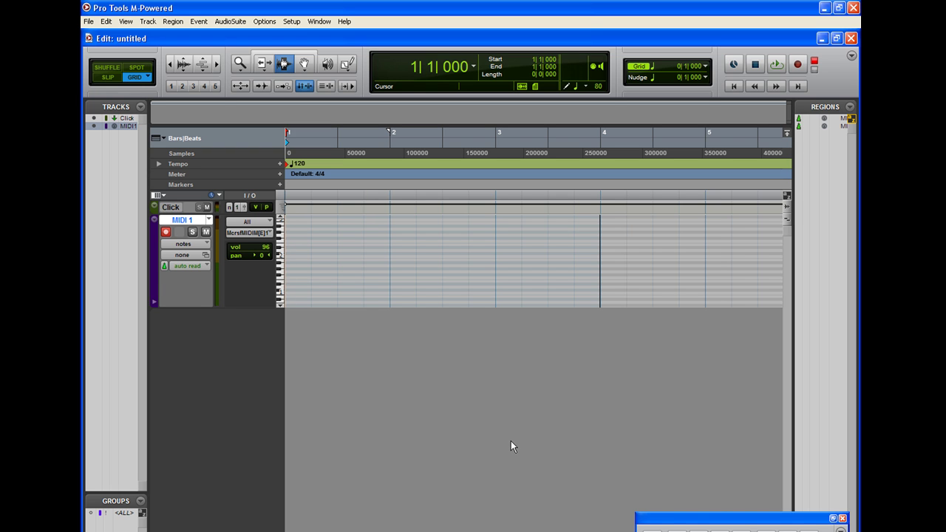
{"action": "key", "text": "super"}
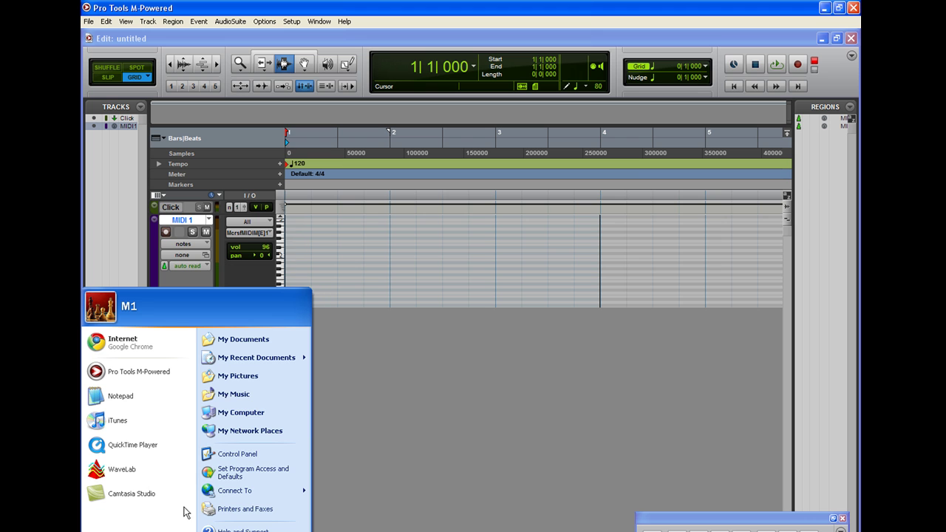
{"action": "left_click", "coordinate": [237, 454]}
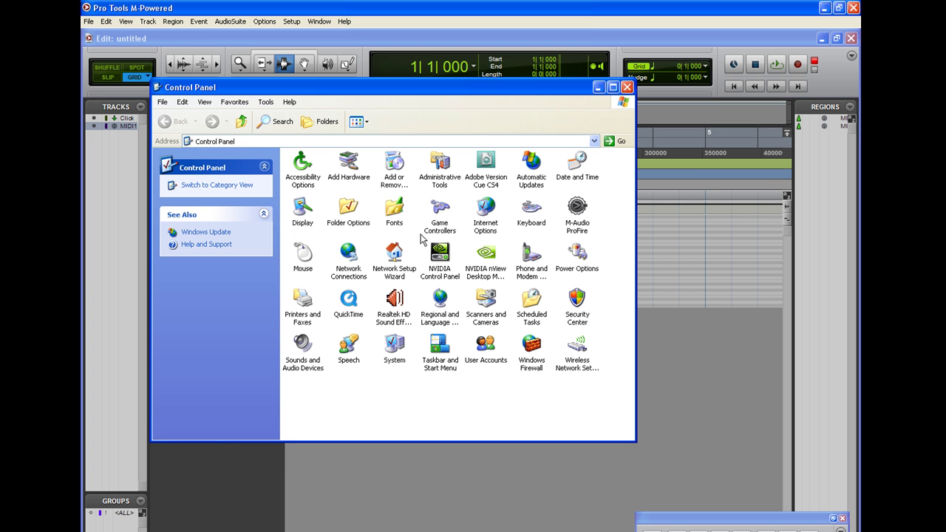
{"action": "double_click", "coordinate": [309, 345]}
{"action": "left_click_drag", "start_coordinate": [329, 102], "coordinate": [328, 74]}
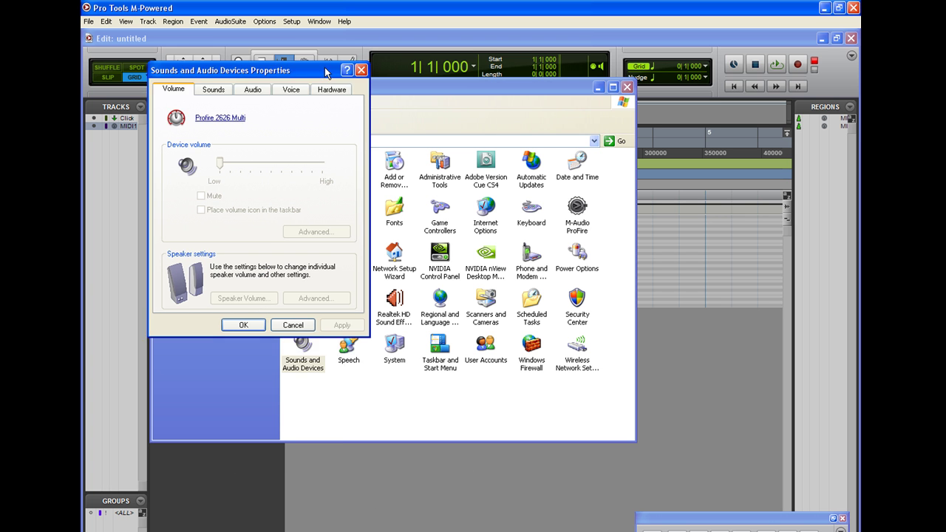
{"action": "left_click", "coordinate": [332, 88]}
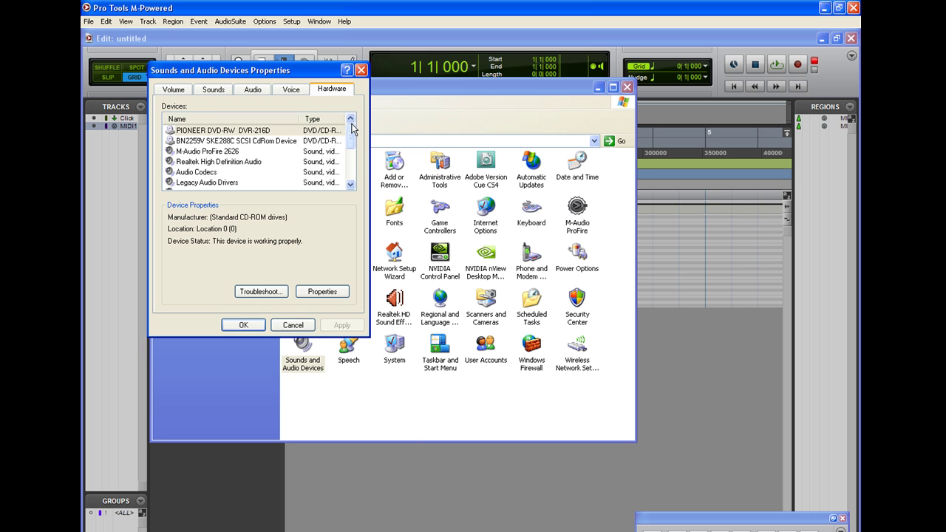
Step: Check the device status of the M-Audio USB MIDISPORT 2x2, its MIDI driver and the Axiom 25 USB Driver
{"action": "left_click_drag", "start_coordinate": [352, 142], "coordinate": [353, 171]}
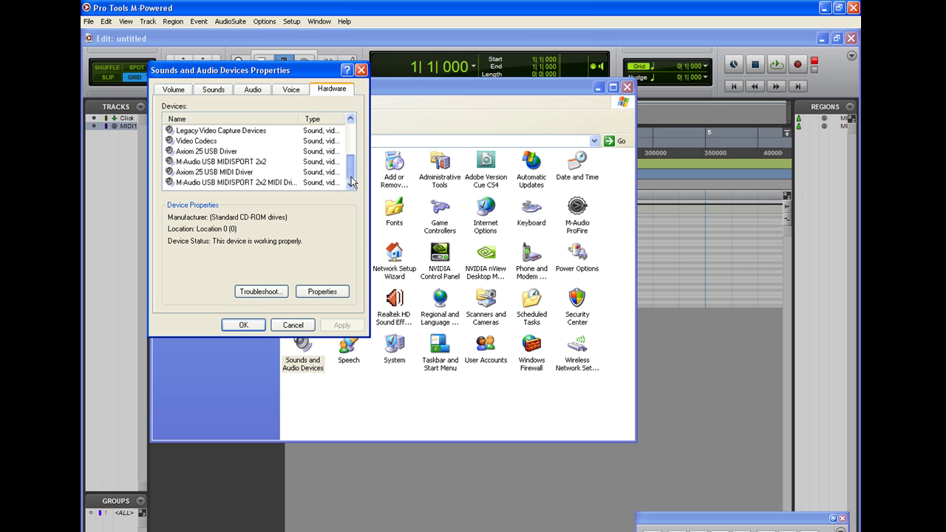
{"action": "left_click", "coordinate": [214, 153]}
{"action": "left_click", "coordinate": [220, 162]}
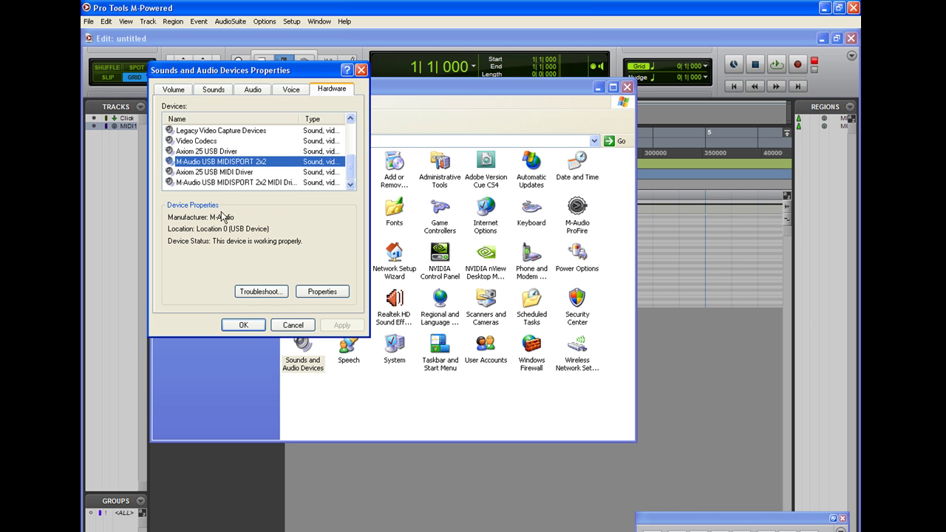
{"action": "left_click", "coordinate": [224, 184]}
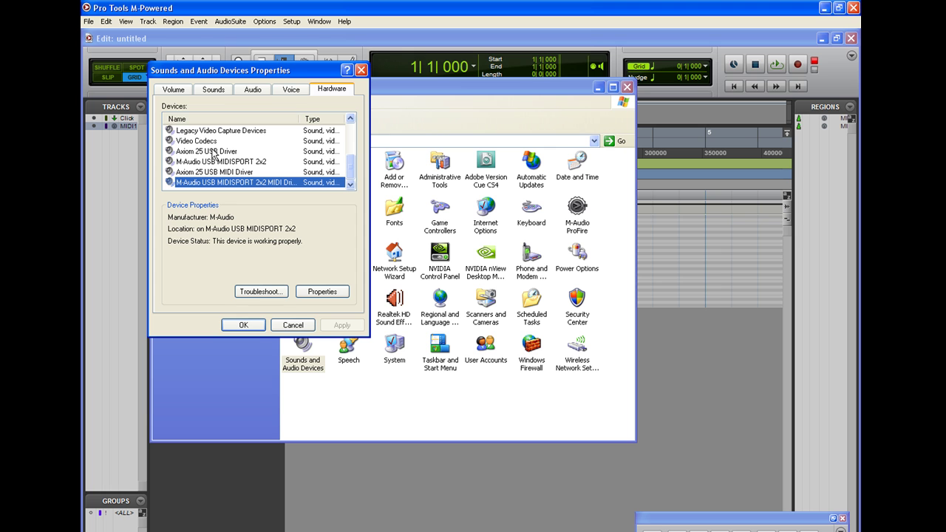
{"action": "left_click", "coordinate": [213, 151]}
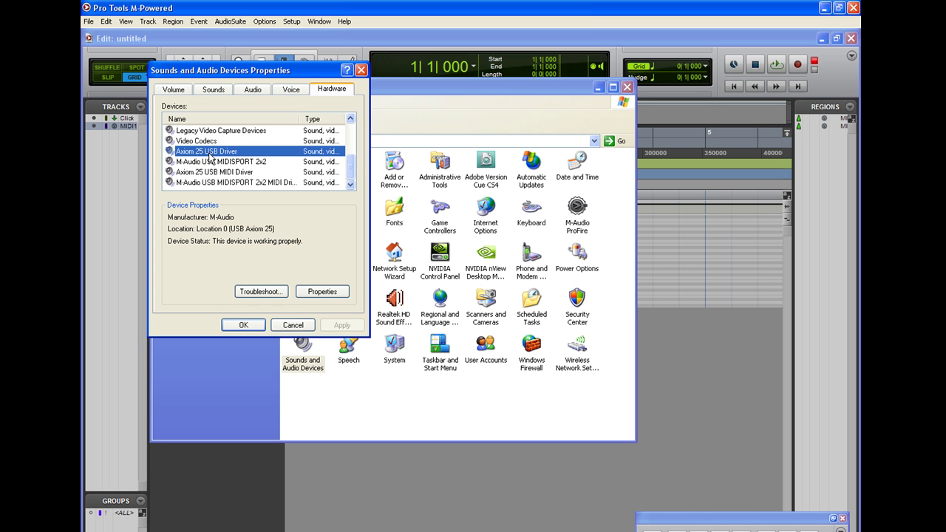
Step: Start updating the Axiom 25 USB Driver without Windows Update, installing from a list and choosing the driver manually
{"action": "left_click", "coordinate": [318, 291]}
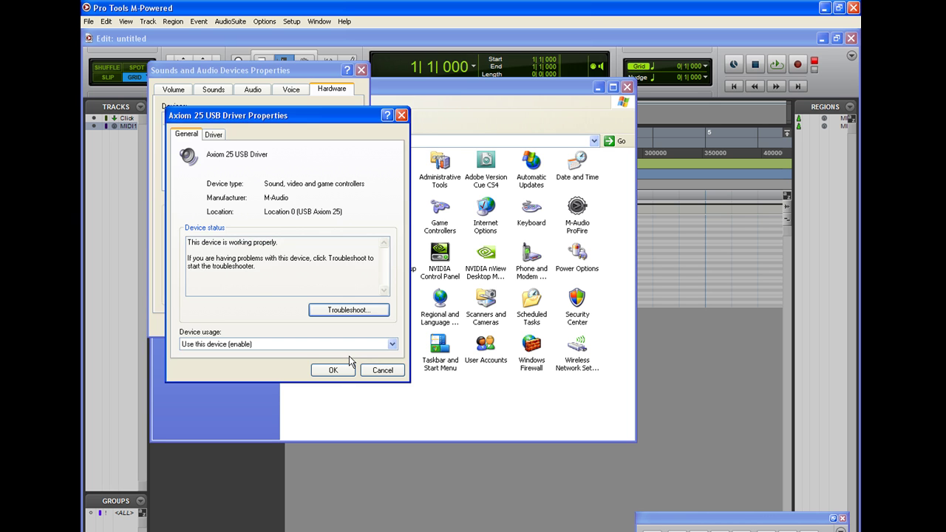
{"action": "left_click", "coordinate": [214, 135]}
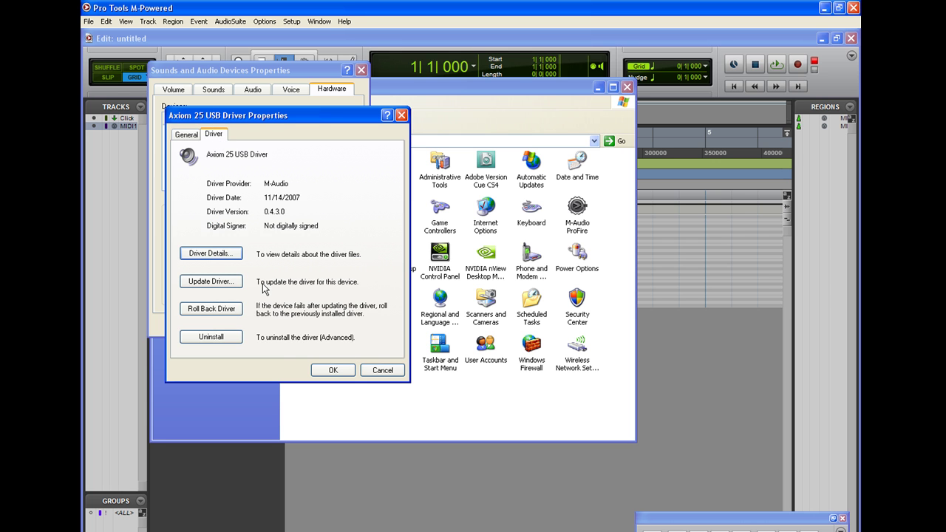
{"action": "left_click", "coordinate": [212, 281]}
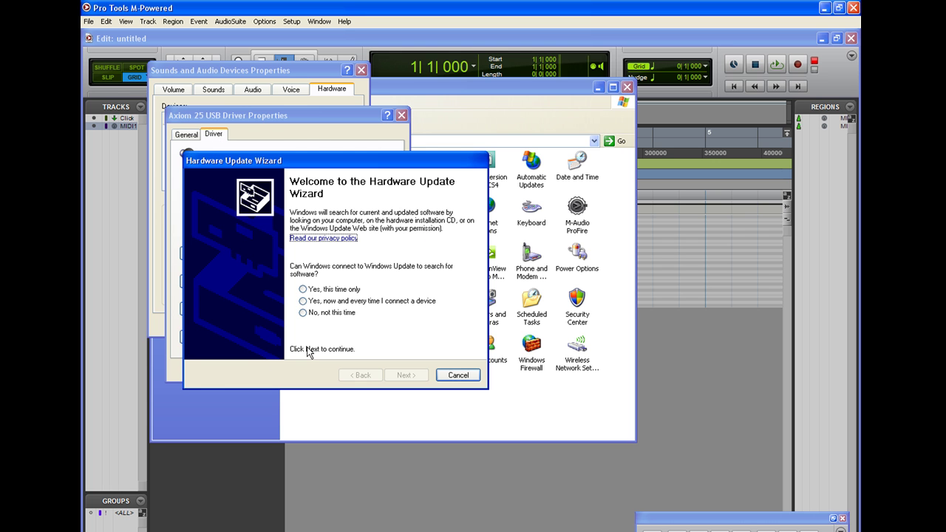
{"action": "left_click", "coordinate": [303, 312]}
{"action": "left_click", "coordinate": [405, 375]}
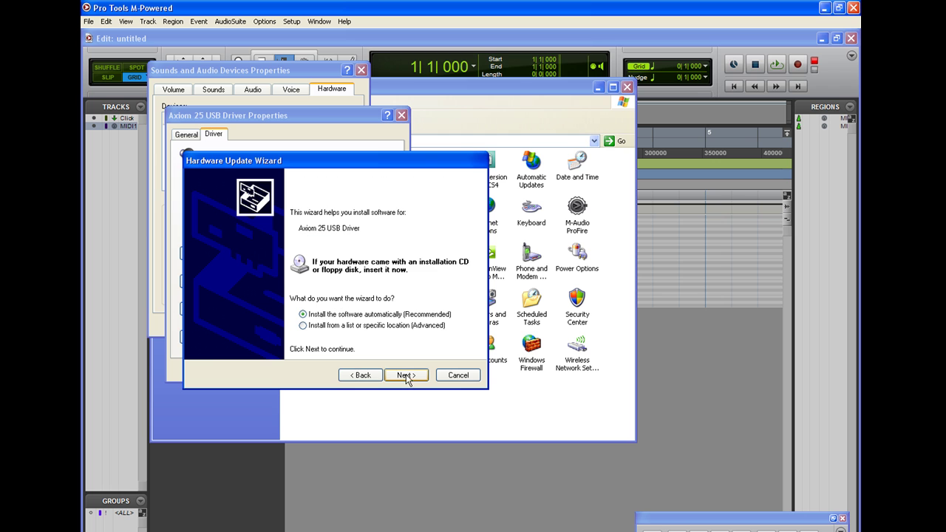
{"action": "left_click", "coordinate": [334, 326]}
{"action": "left_click", "coordinate": [404, 377]}
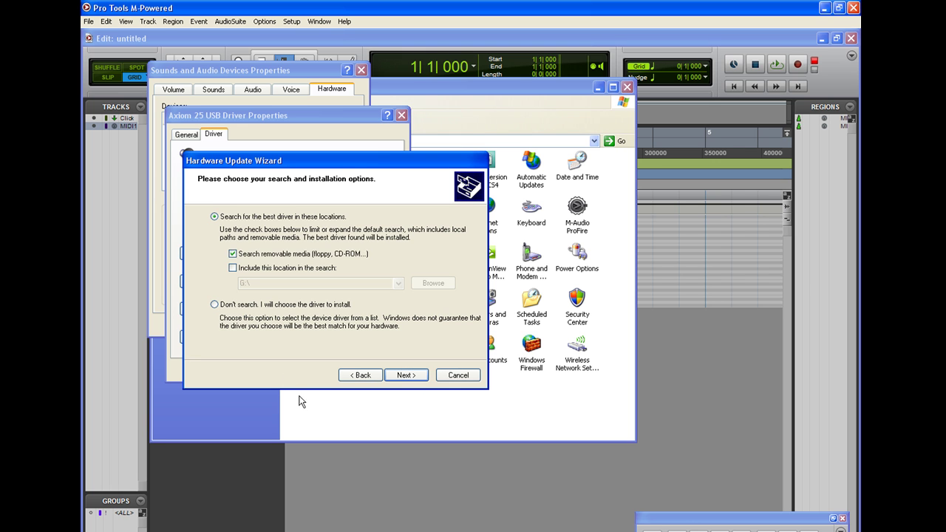
{"action": "left_click", "coordinate": [215, 305]}
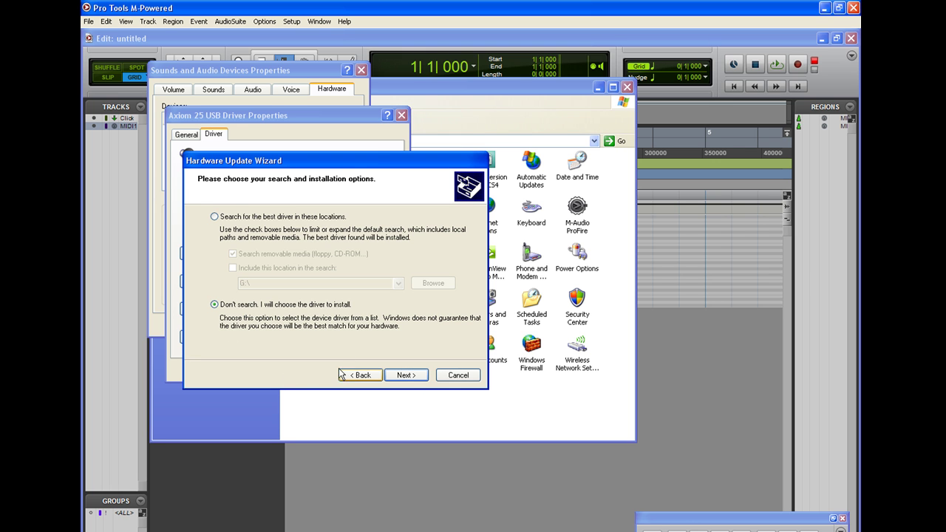
{"action": "left_click", "coordinate": [405, 375]}
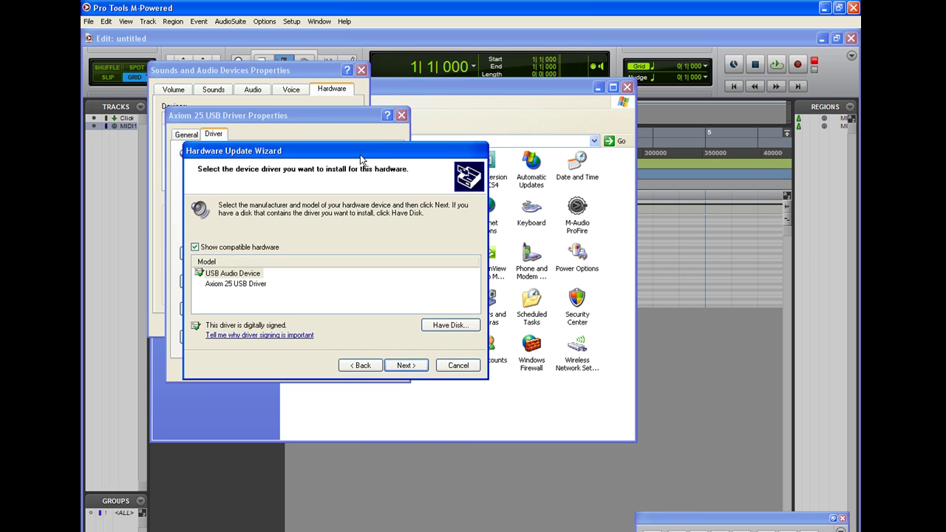
Step: Compare USB Audio Device with Axiom 25 USB Driver in the compatible models, select the Axiom driver, and cancel the update and driver properties
{"action": "left_click_drag", "start_coordinate": [361, 158], "coordinate": [358, 101]}
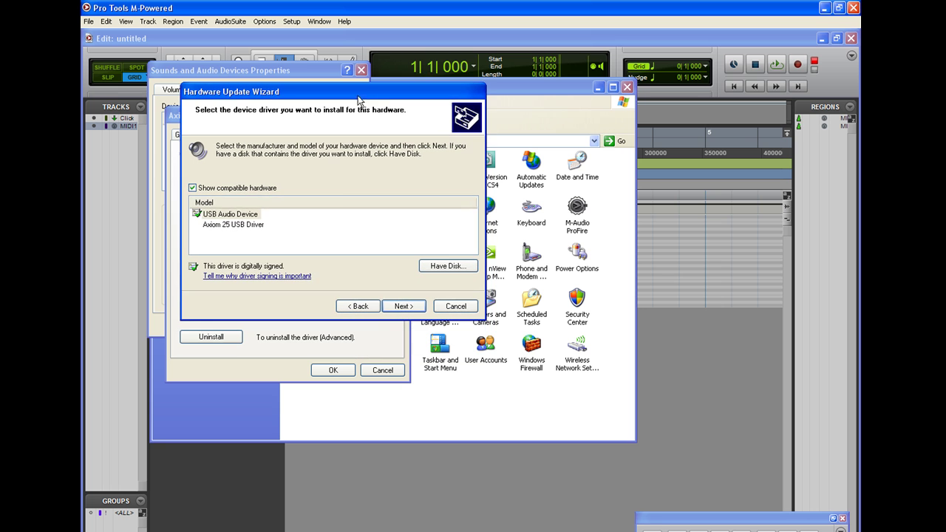
{"action": "left_click", "coordinate": [234, 214]}
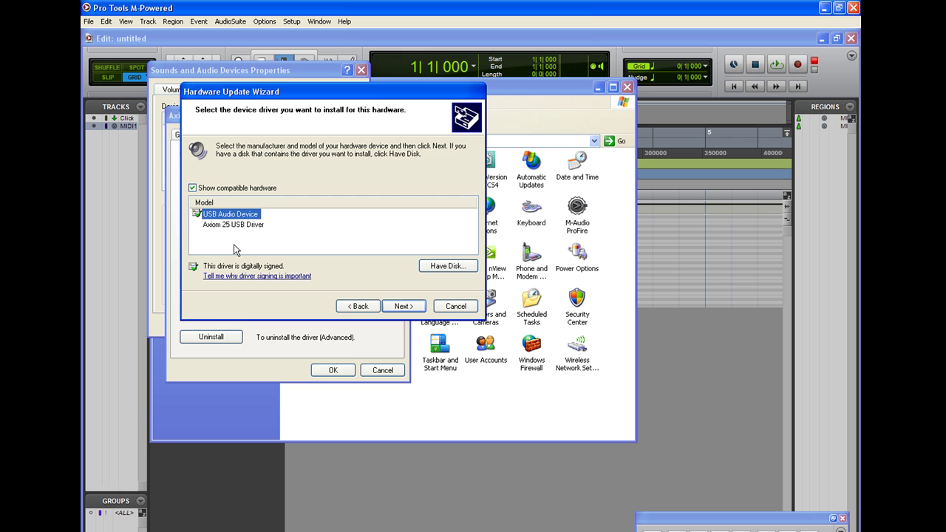
{"action": "left_click_drag", "start_coordinate": [340, 90], "coordinate": [359, 80]}
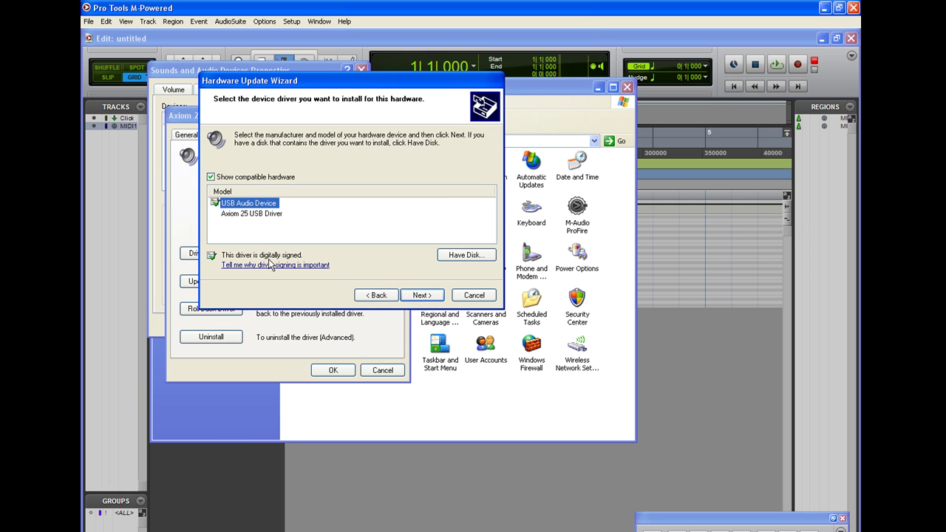
{"action": "left_click", "coordinate": [254, 215]}
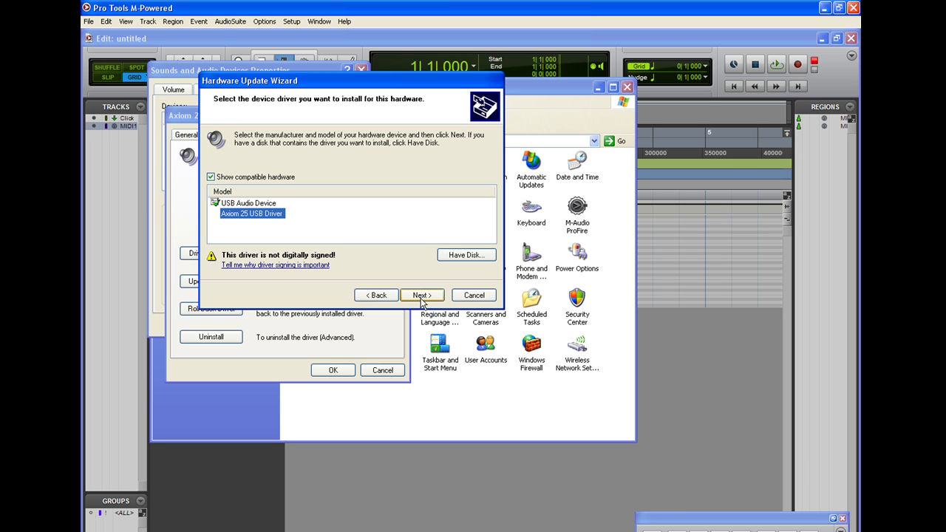
{"action": "left_click", "coordinate": [264, 205]}
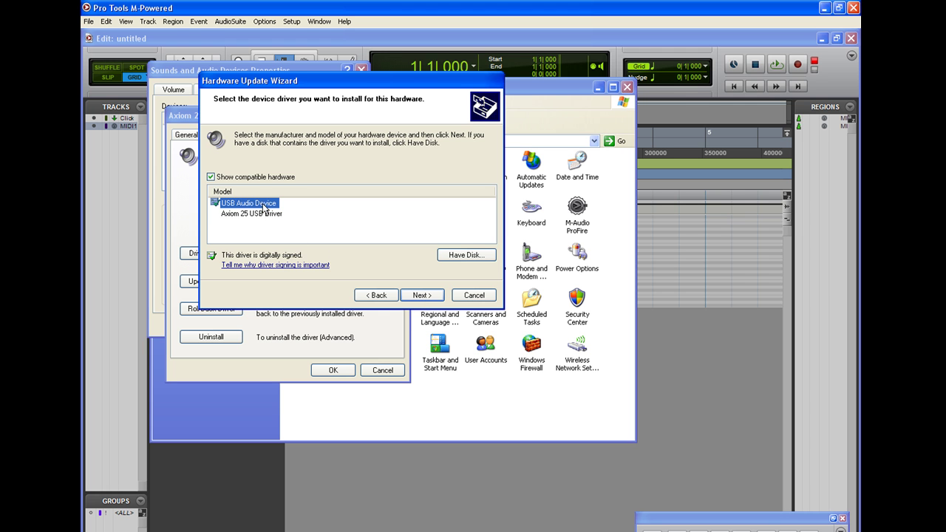
{"action": "left_click_drag", "start_coordinate": [282, 87], "coordinate": [509, 222]}
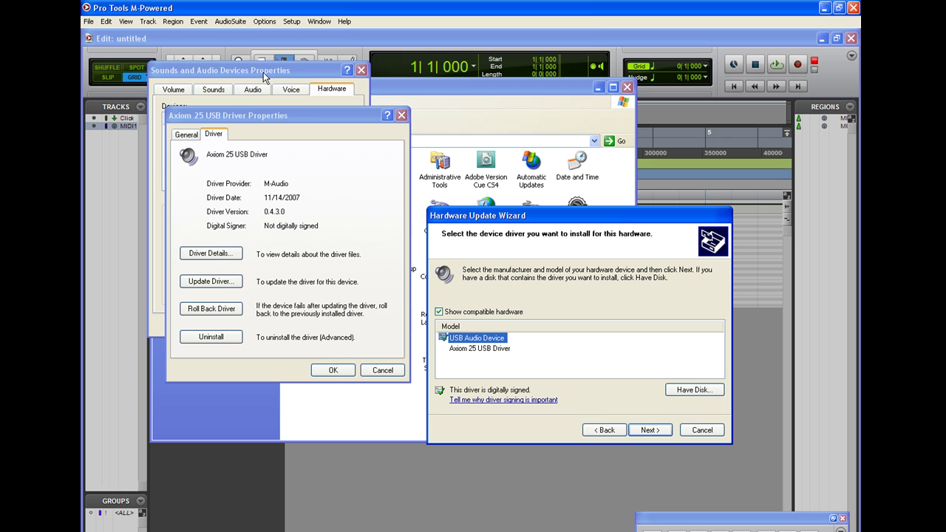
{"action": "left_click", "coordinate": [496, 354]}
{"action": "left_click_drag", "start_coordinate": [574, 215], "coordinate": [464, 144]}
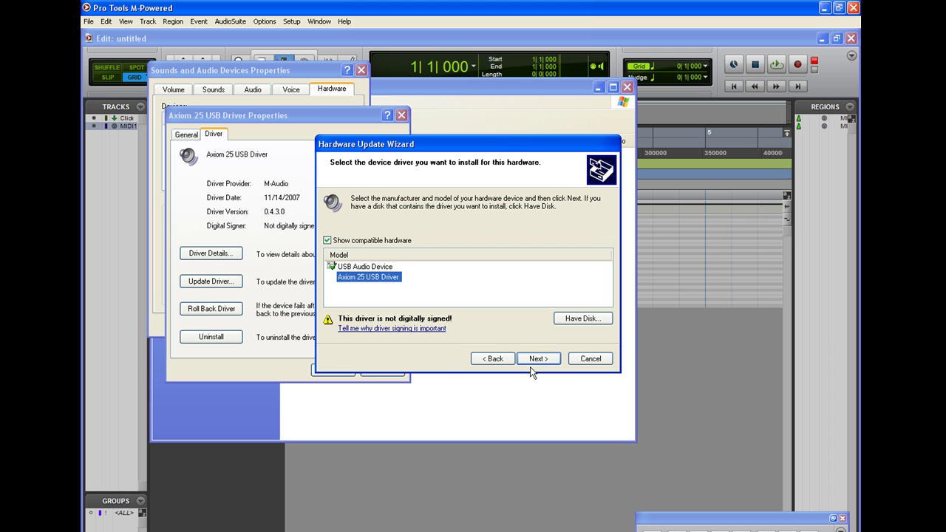
{"action": "left_click", "coordinate": [591, 361]}
{"action": "left_click_drag", "start_coordinate": [327, 117], "coordinate": [432, 161]}
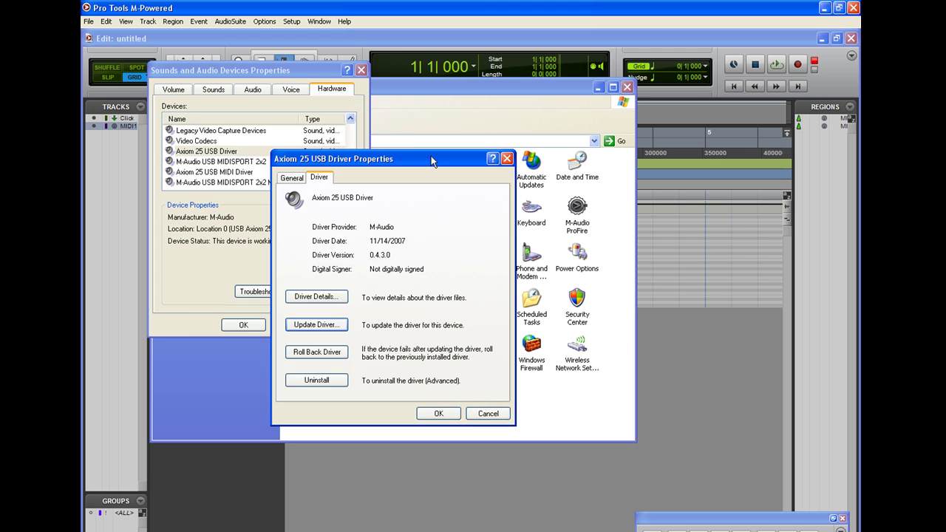
{"action": "left_click", "coordinate": [488, 413]}
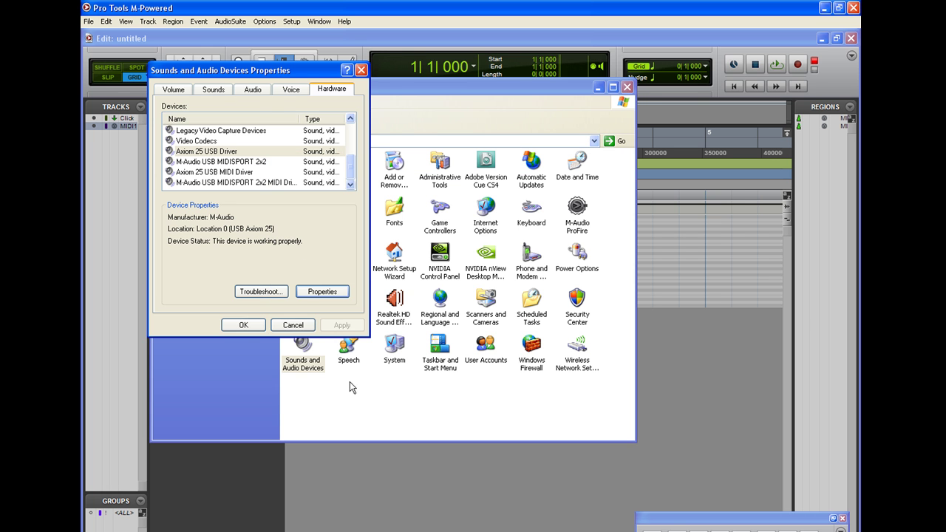
Step: Close the Sounds and Audio Devices properties and the Control Panel to return to the Pro Tools session
{"action": "left_click", "coordinate": [360, 69]}
{"action": "left_click_drag", "start_coordinate": [461, 90], "coordinate": [404, 137]}
{"action": "left_click", "coordinate": [572, 135]}
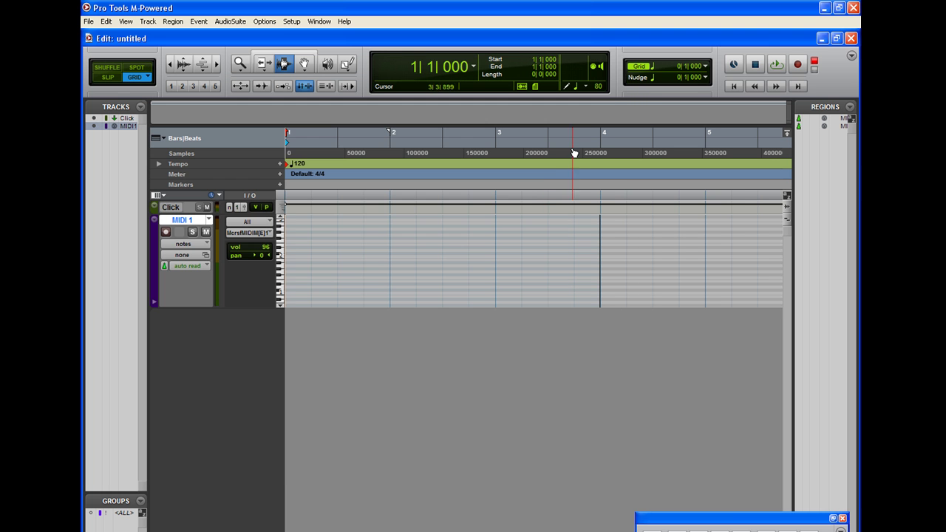
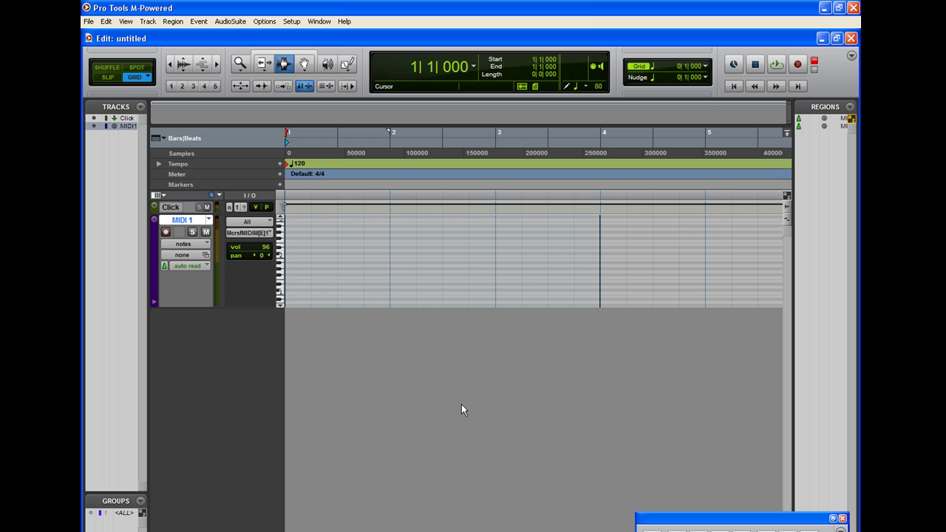
Step: Delete the existing Axiom 25 instrument from the MIDI Studio Setup
{"action": "left_click", "coordinate": [291, 21]}
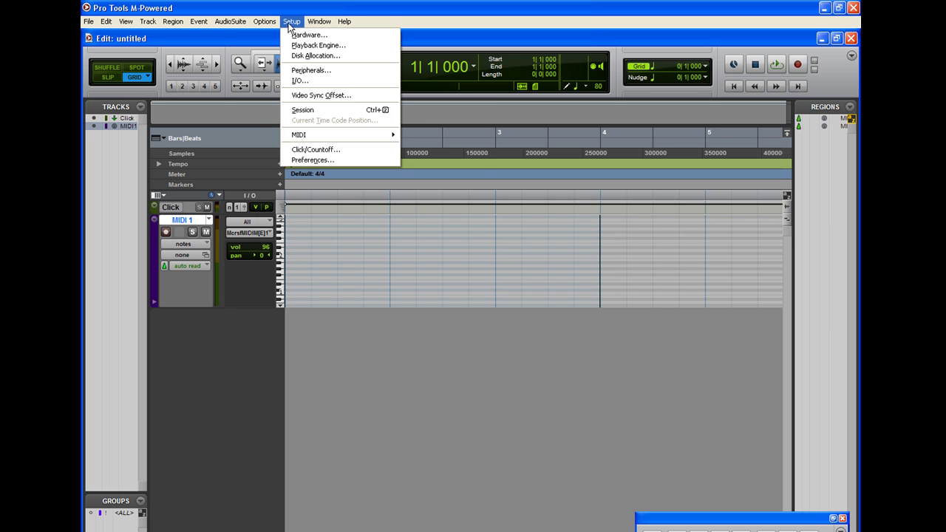
{"action": "mouse_move", "coordinate": [326, 132]}
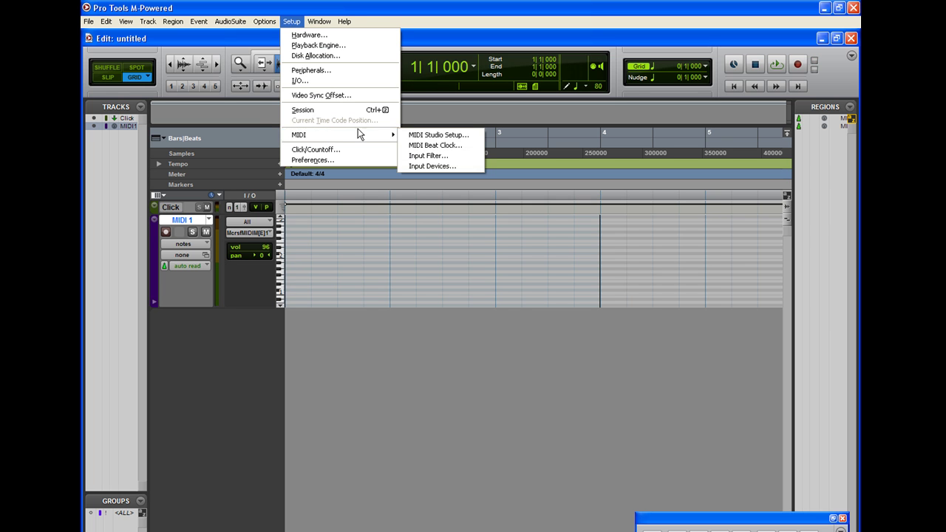
{"action": "left_click", "coordinate": [431, 135]}
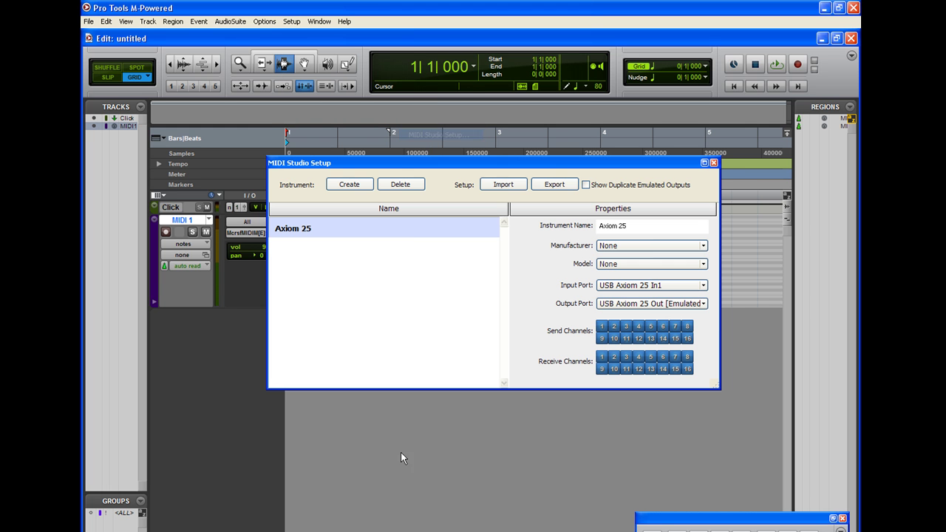
{"action": "left_click", "coordinate": [399, 187]}
{"action": "left_click", "coordinate": [492, 231]}
{"action": "left_click_drag", "start_coordinate": [447, 162], "coordinate": [364, 83]}
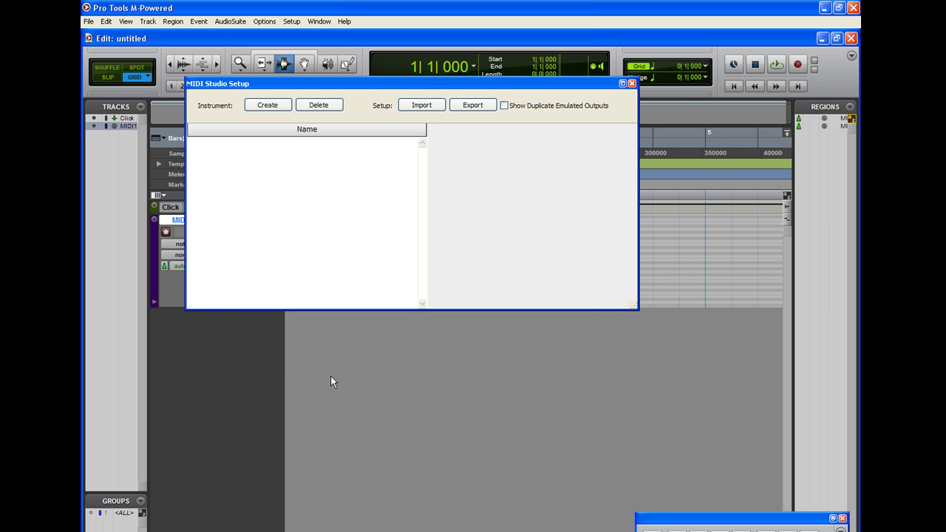
Step: Create a new MIDI instrument with input port USB Axiom 25 In1 and output port USB Axiom 25 Out [Emulated]
{"action": "left_click", "coordinate": [269, 109]}
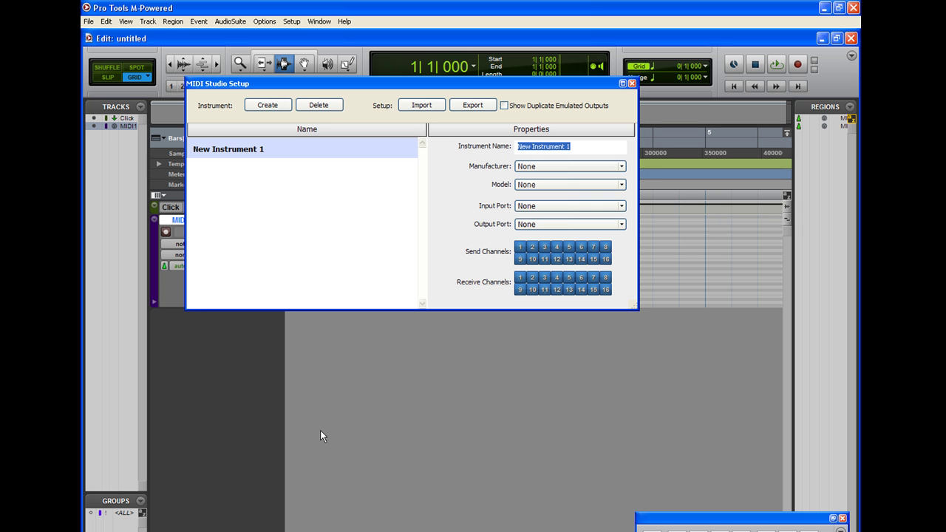
{"action": "left_click", "coordinate": [528, 207]}
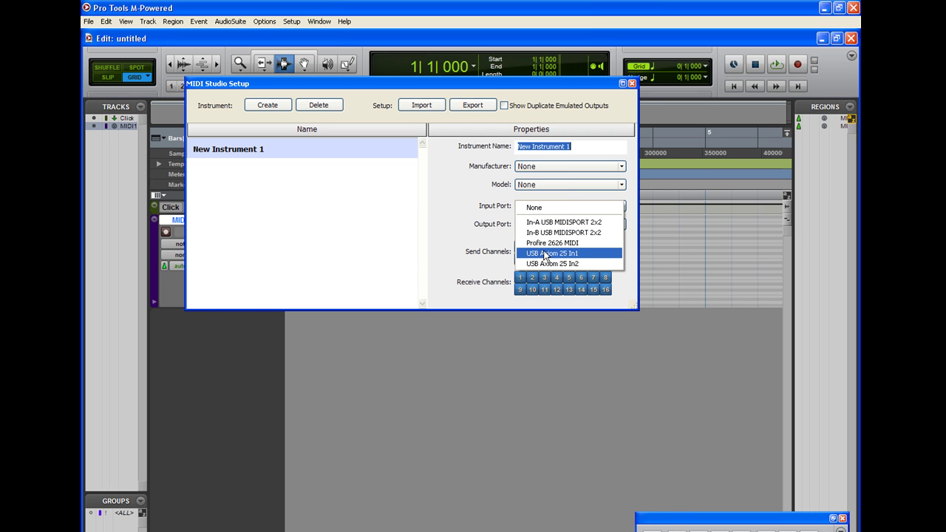
{"action": "left_click", "coordinate": [544, 253]}
{"action": "left_click", "coordinate": [550, 224]}
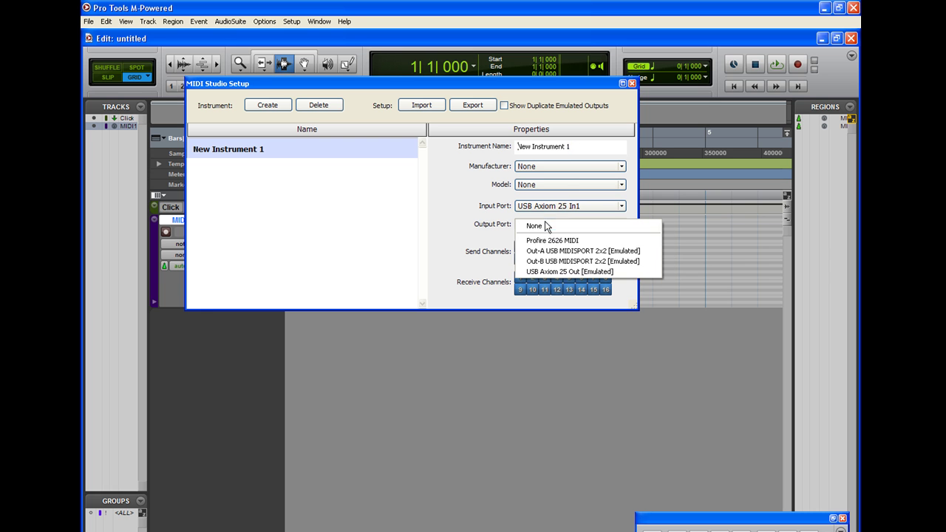
{"action": "left_click", "coordinate": [559, 272]}
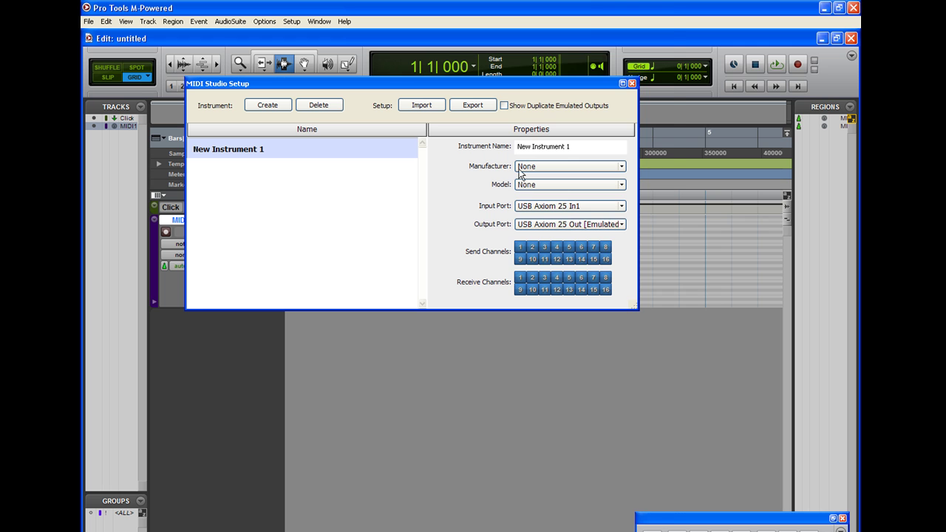
Step: Name the new instrument Axiom 25 with its manufacturer left at None, and close the MIDI Studio Setup
{"action": "left_click", "coordinate": [524, 173]}
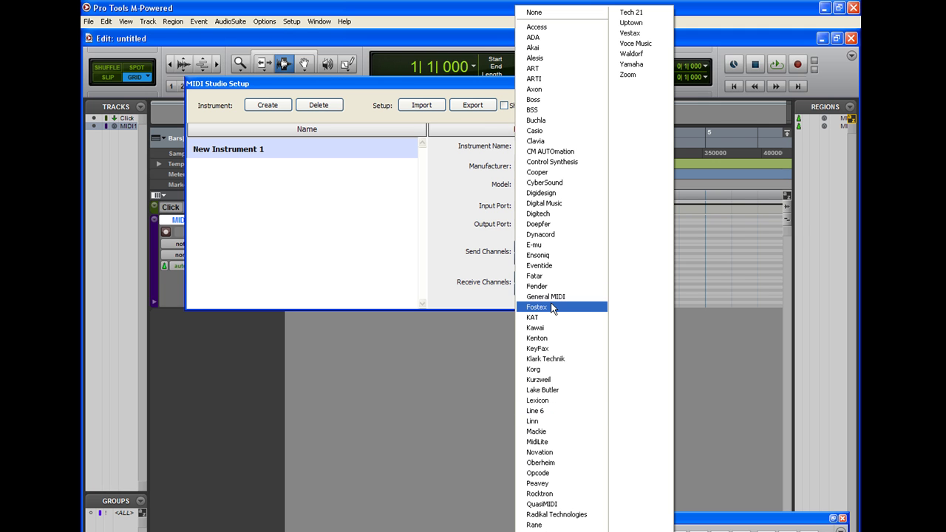
{"action": "left_click", "coordinate": [449, 174]}
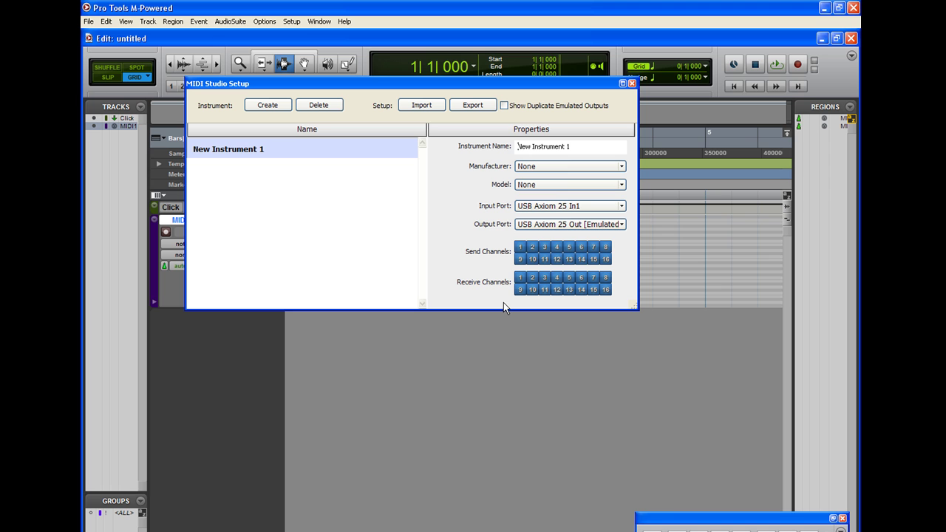
{"action": "left_click_drag", "start_coordinate": [580, 148], "coordinate": [510, 148]}
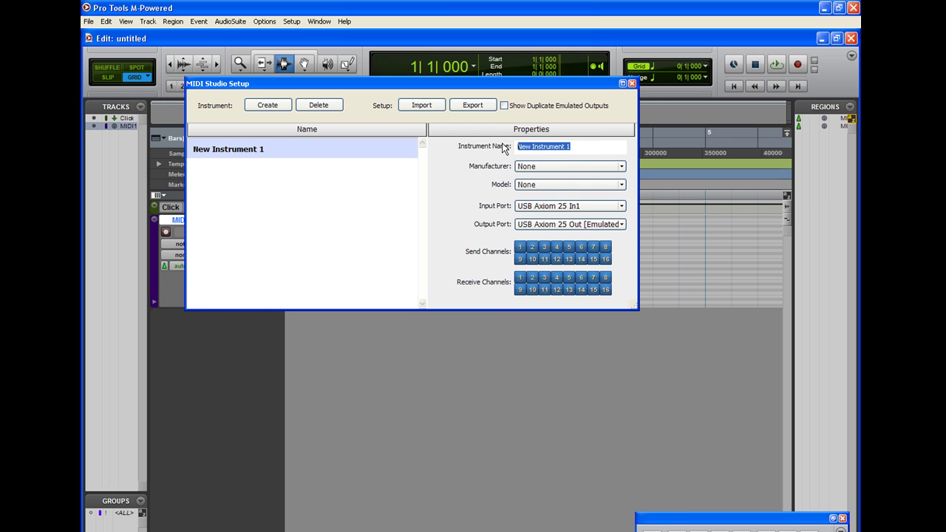
{"action": "type", "text": "Axiom 25"}
{"action": "key", "text": "Return"}
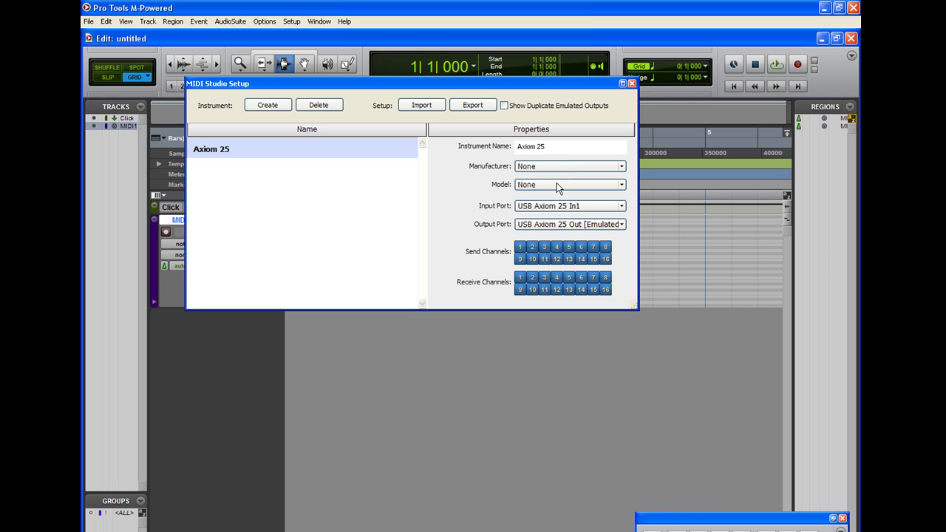
{"action": "left_click_drag", "start_coordinate": [550, 83], "coordinate": [555, 108]}
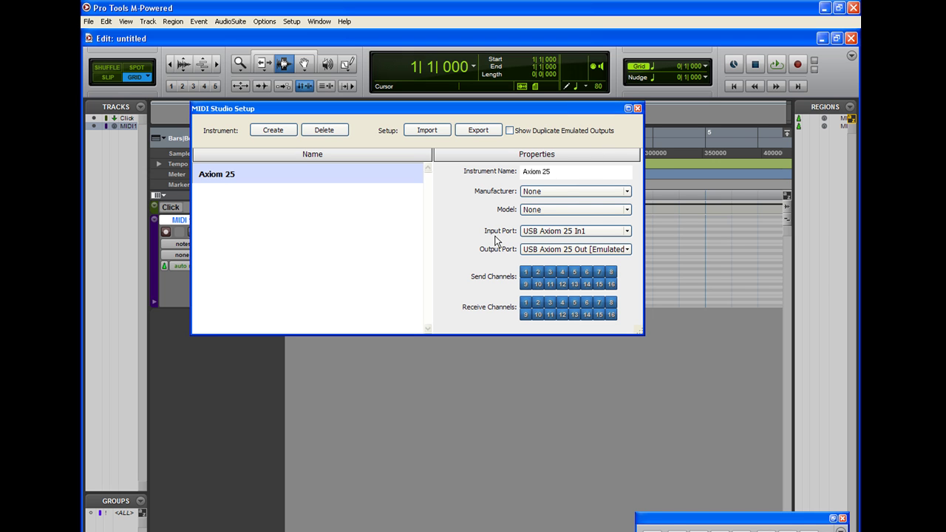
{"action": "left_click", "coordinate": [636, 109]}
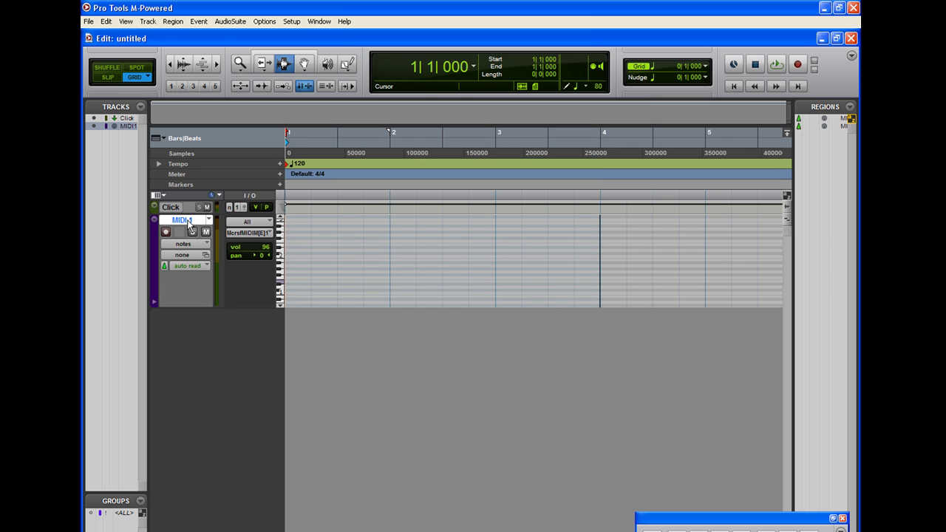
Step: Check the MIDI 1 track's input and output choices for the Axiom 25 and its channels, leaving both assignments as they are
{"action": "left_click", "coordinate": [271, 223]}
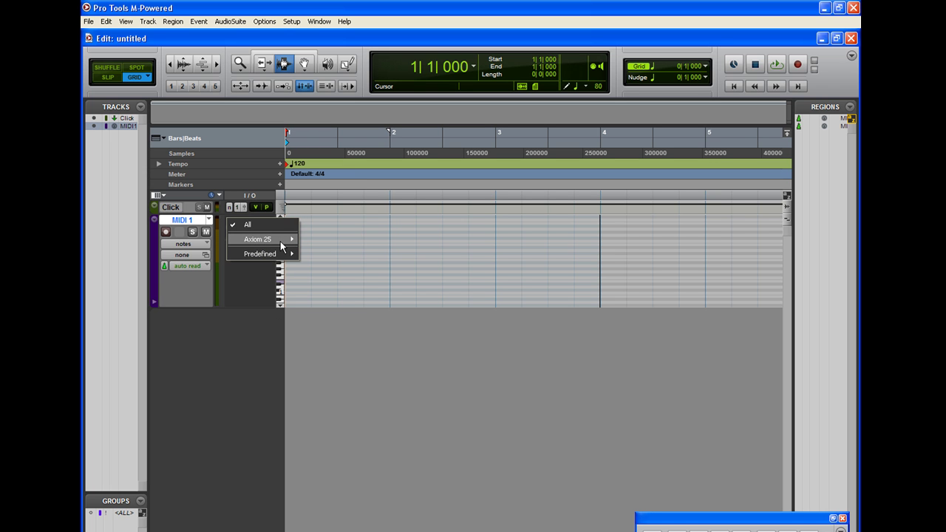
{"action": "left_click", "coordinate": [235, 292]}
{"action": "left_click", "coordinate": [250, 223]}
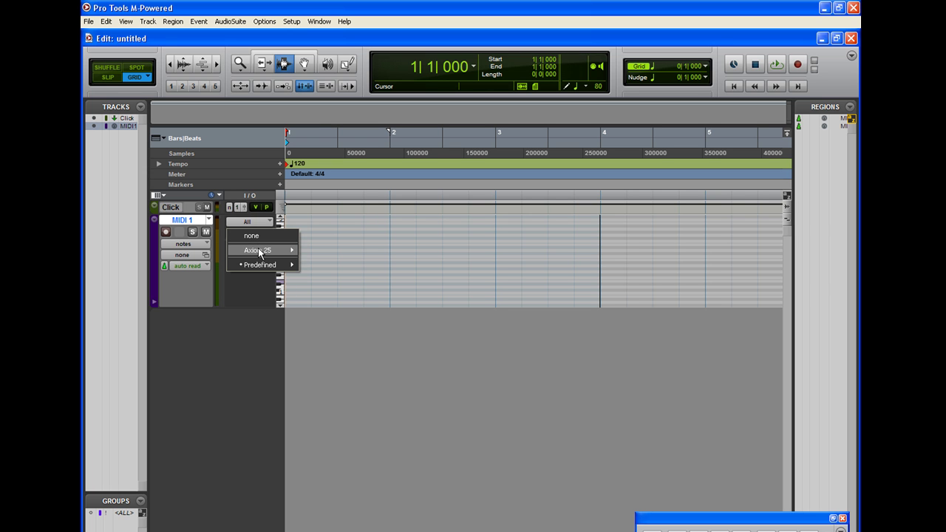
{"action": "mouse_move", "coordinate": [259, 252]}
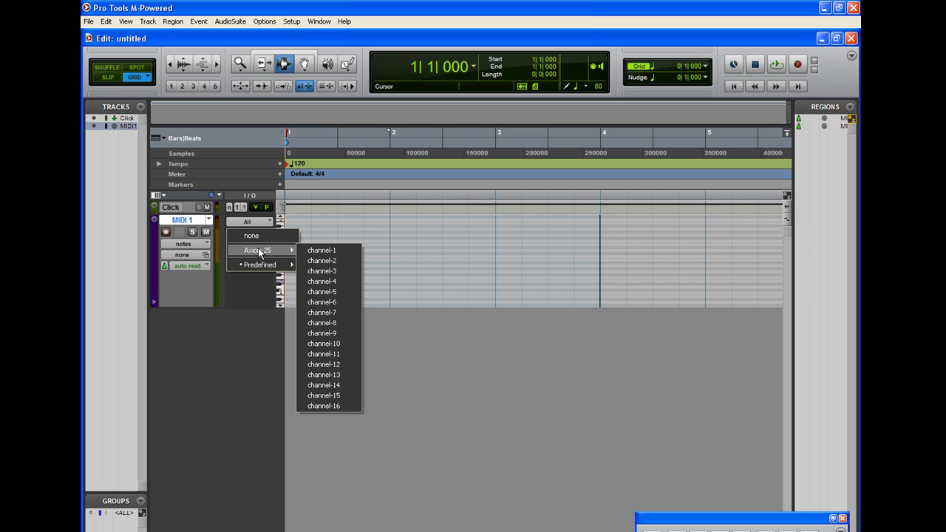
{"action": "left_click", "coordinate": [249, 353]}
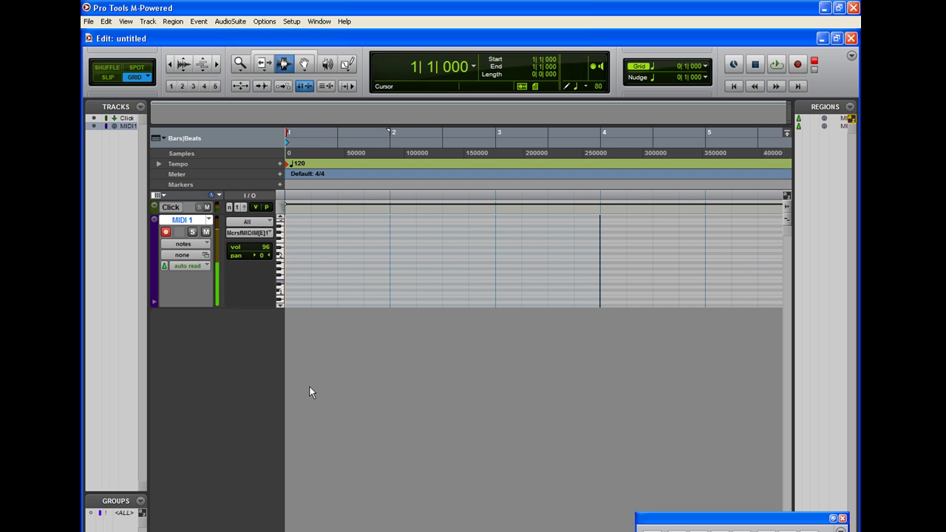
Step: Record a short keyboard performance on the MIDI 1 track, stop, and select the recorded notes from 1|3|000 to 3|4|000
{"action": "left_click", "coordinate": [797, 64]}
{"action": "left_click", "coordinate": [777, 66]}
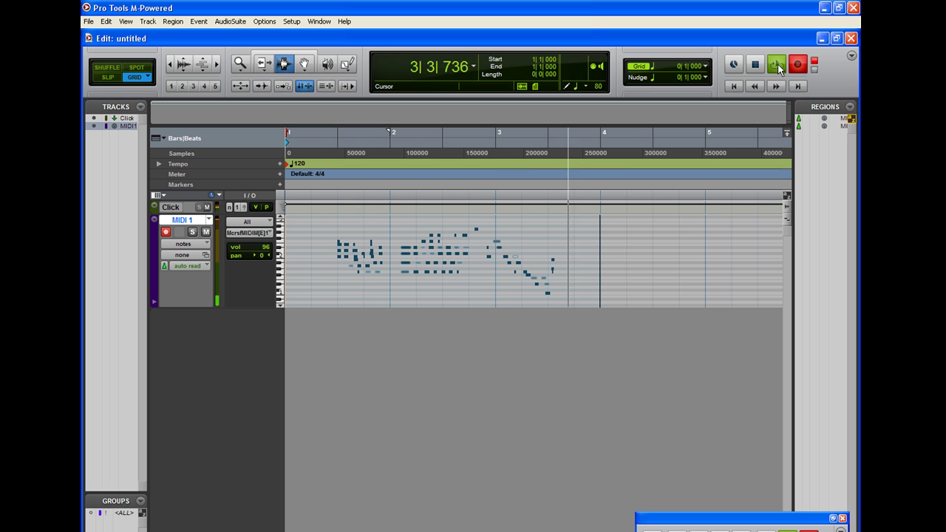
{"action": "left_click", "coordinate": [776, 66]}
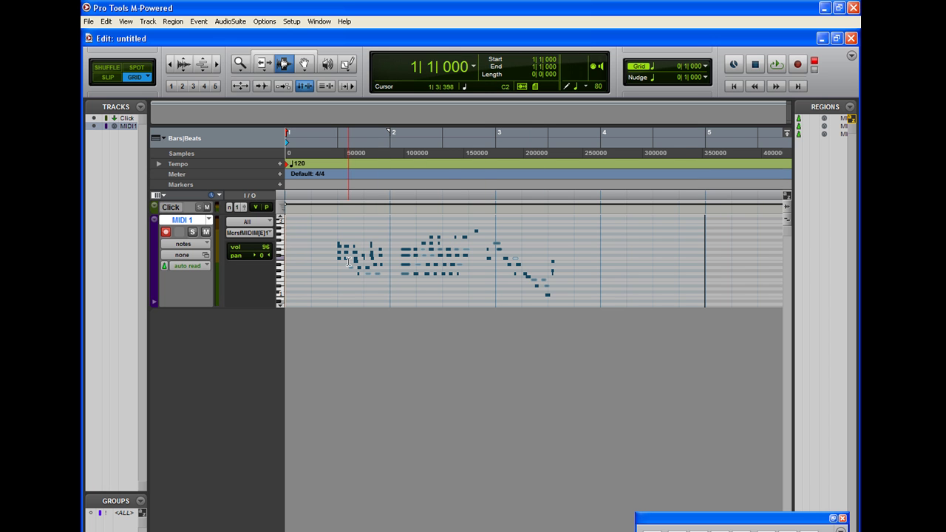
{"action": "left_click_drag", "start_coordinate": [335, 253], "coordinate": [575, 299]}
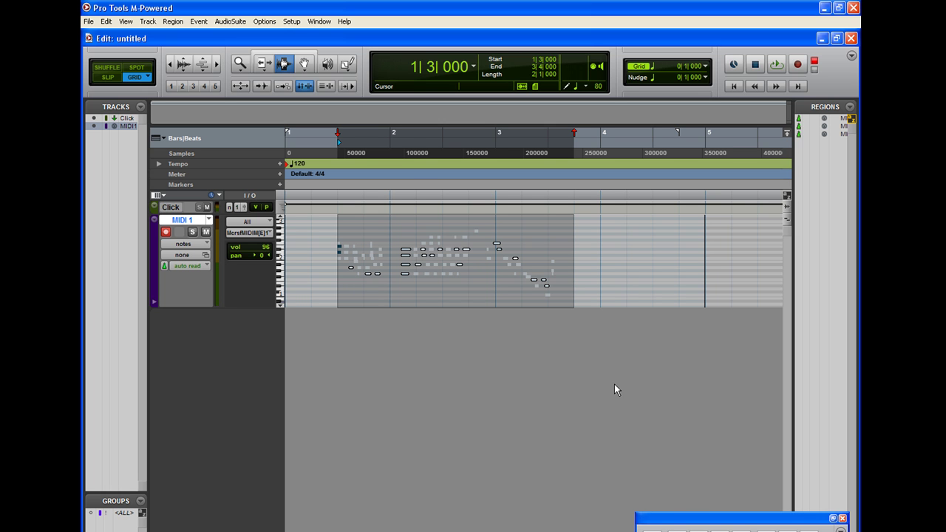
Step: Turn off MIDI Thru and toggle record arming on the MIDI 1 track to test the controller
{"action": "left_click", "coordinate": [268, 23]}
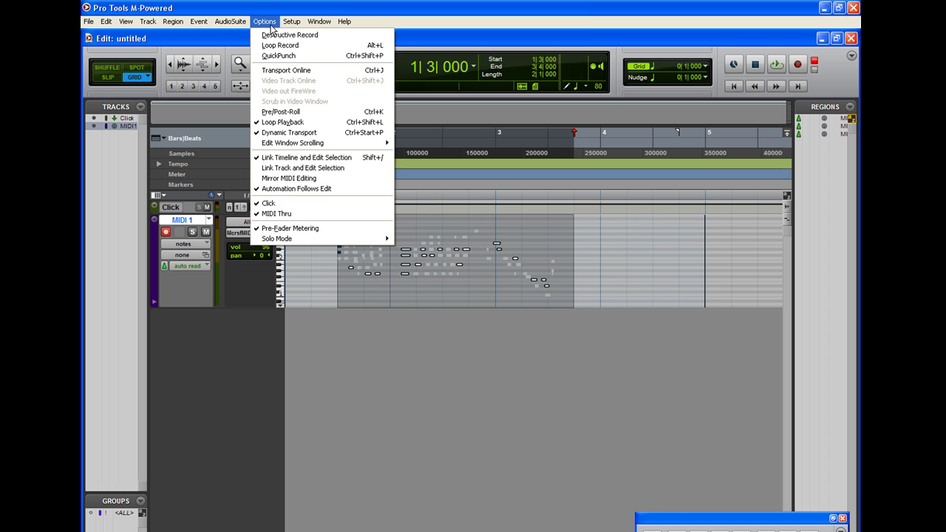
{"action": "left_click", "coordinate": [275, 213]}
{"action": "left_click", "coordinate": [167, 232]}
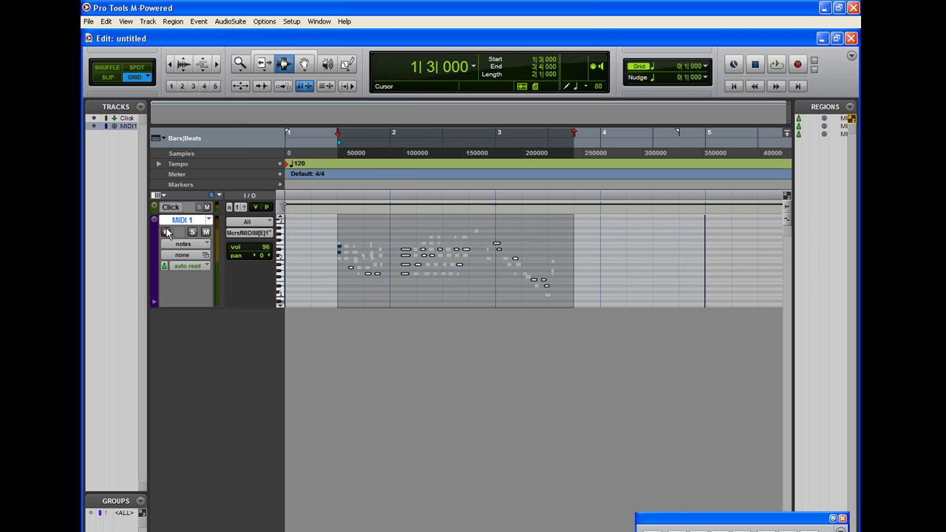
{"action": "left_click", "coordinate": [166, 232]}
{"action": "left_click", "coordinate": [165, 232]}
Step: Turn MIDI Thru back on and extend the edit selection on the MIDI 1 track to start at 1|2|000
{"action": "left_click", "coordinate": [264, 23]}
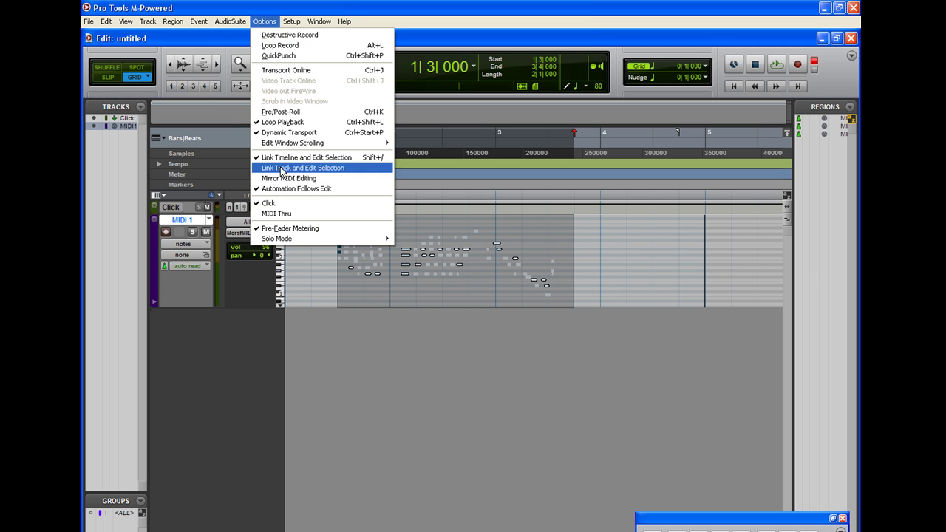
{"action": "left_click", "coordinate": [279, 214]}
{"action": "left_click", "coordinate": [332, 245]}
{"action": "mouse_move", "coordinate": [332, 245]}
{"action": "left_mouse_down"}
{"action": "mouse_move", "coordinate": [575, 247]}
{"action": "mouse_move", "coordinate": [314, 242]}
{"action": "left_mouse_up"}
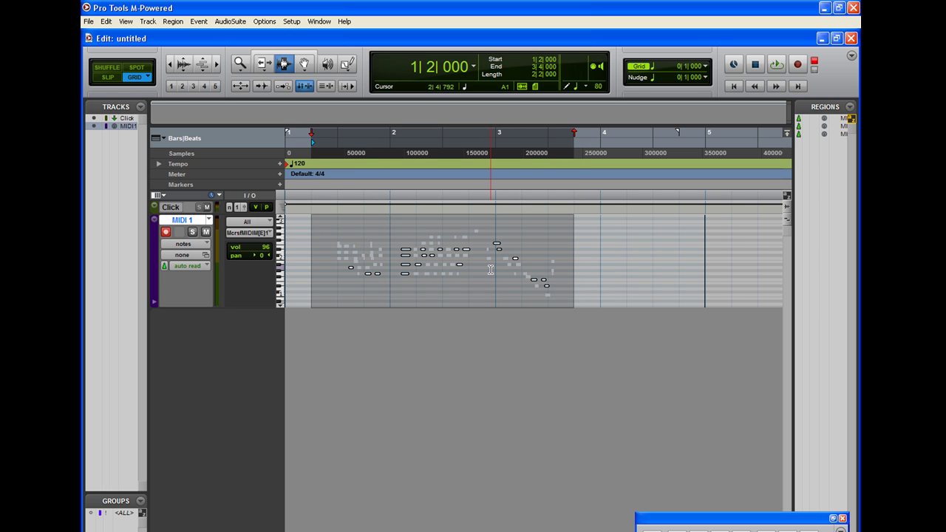
{"action": "left_click", "coordinate": [265, 22]}
{"action": "left_click", "coordinate": [259, 312]}
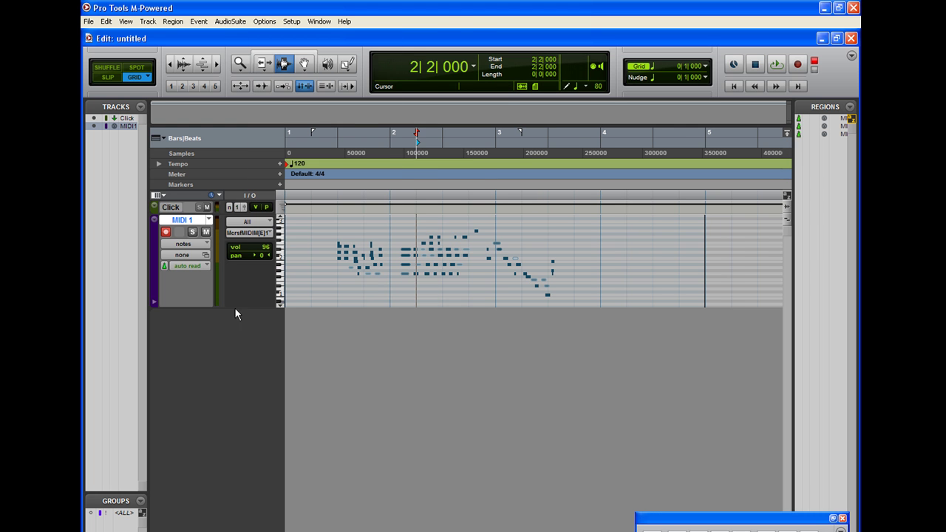